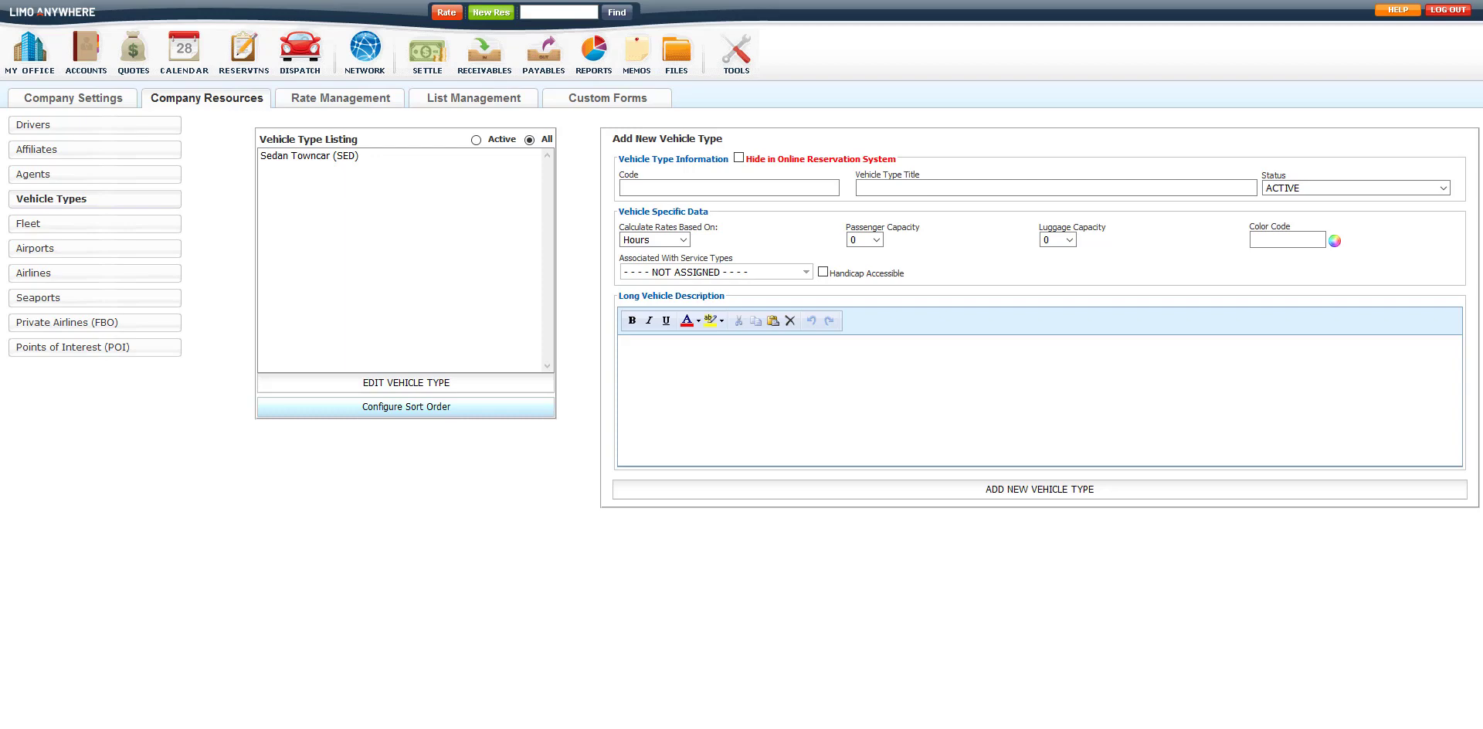
- Open the Sedan Towncar (SED) vehicle type for editing and change its title to "Luxury Sedan"
click(310, 156)
click(405, 383)
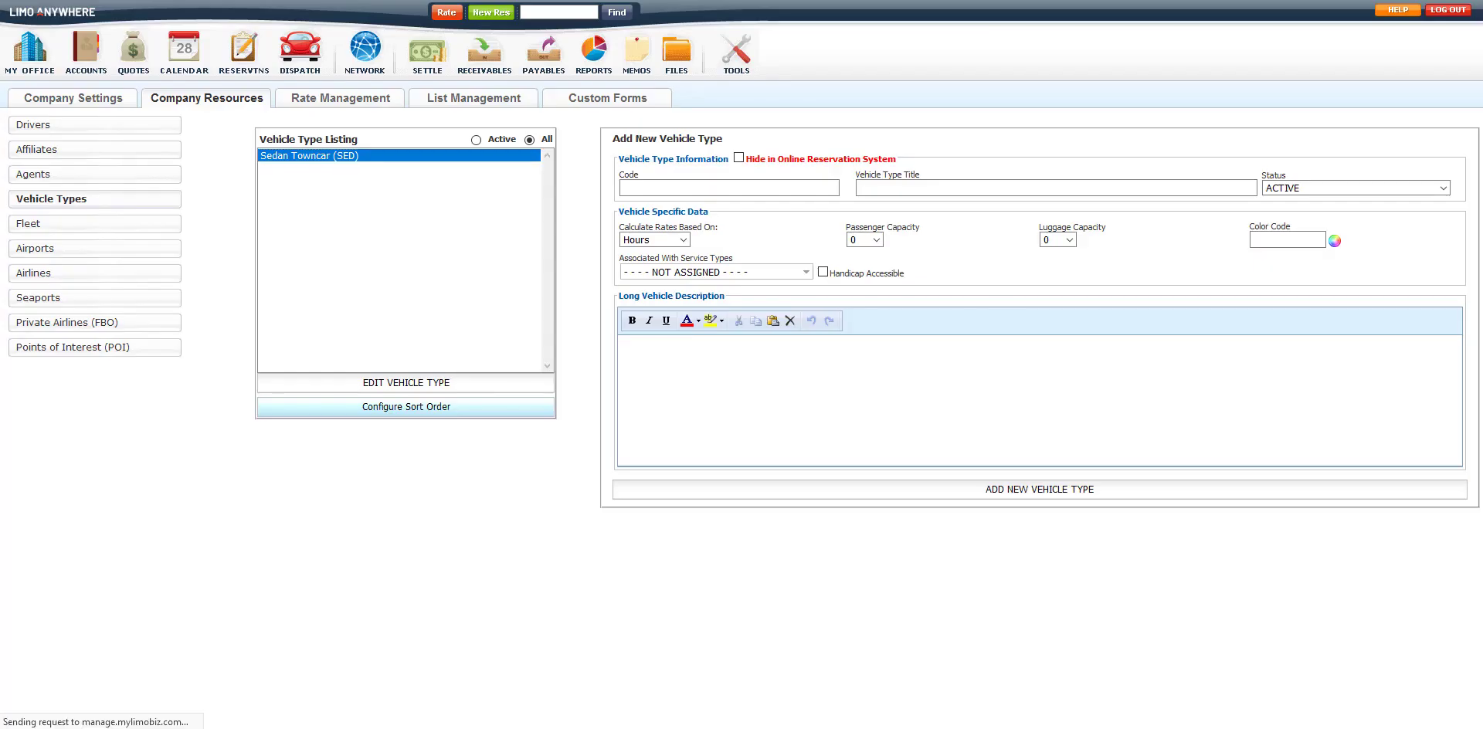
text(Luxury Sedan)
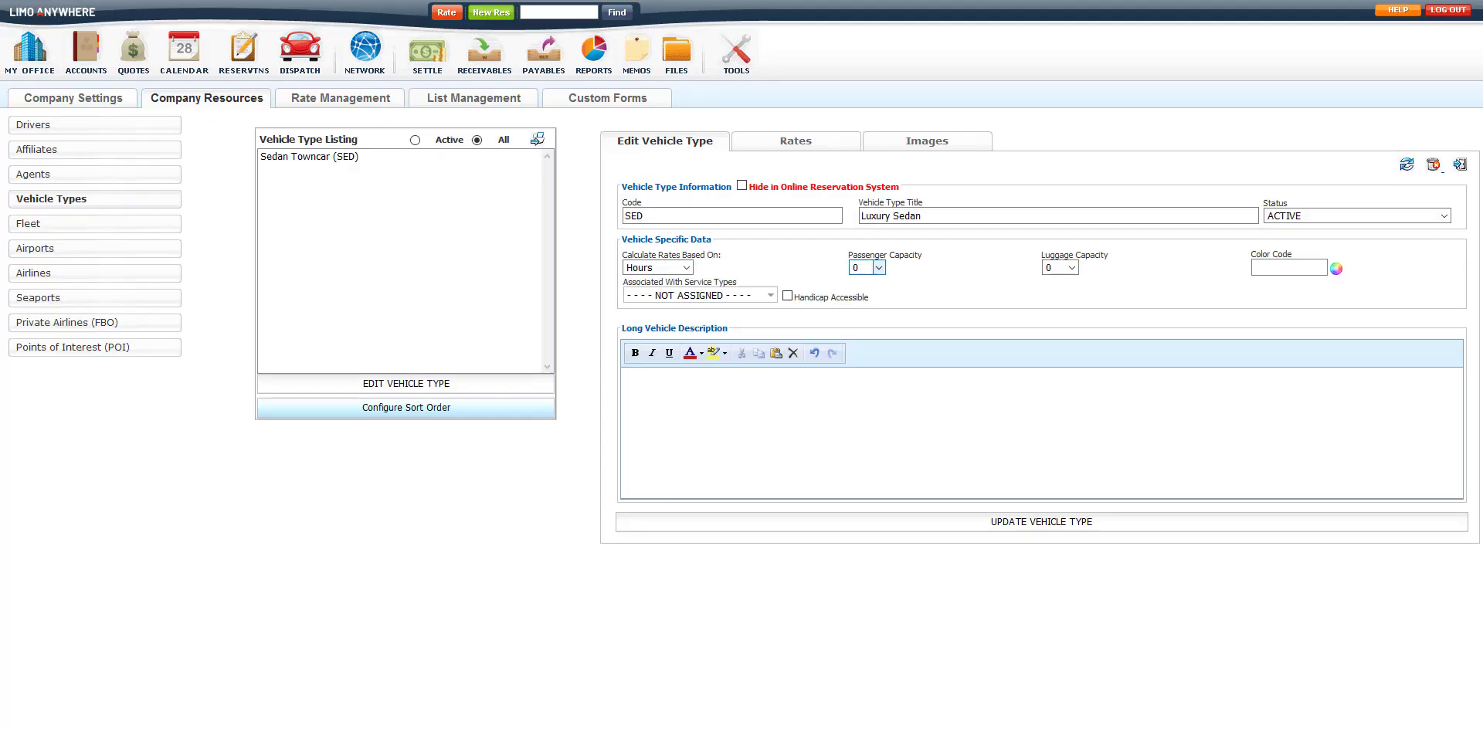
- Set the vehicle type's passenger capacity to 3 and luggage capacity to 3, and give it a blue color code
click(867, 267)
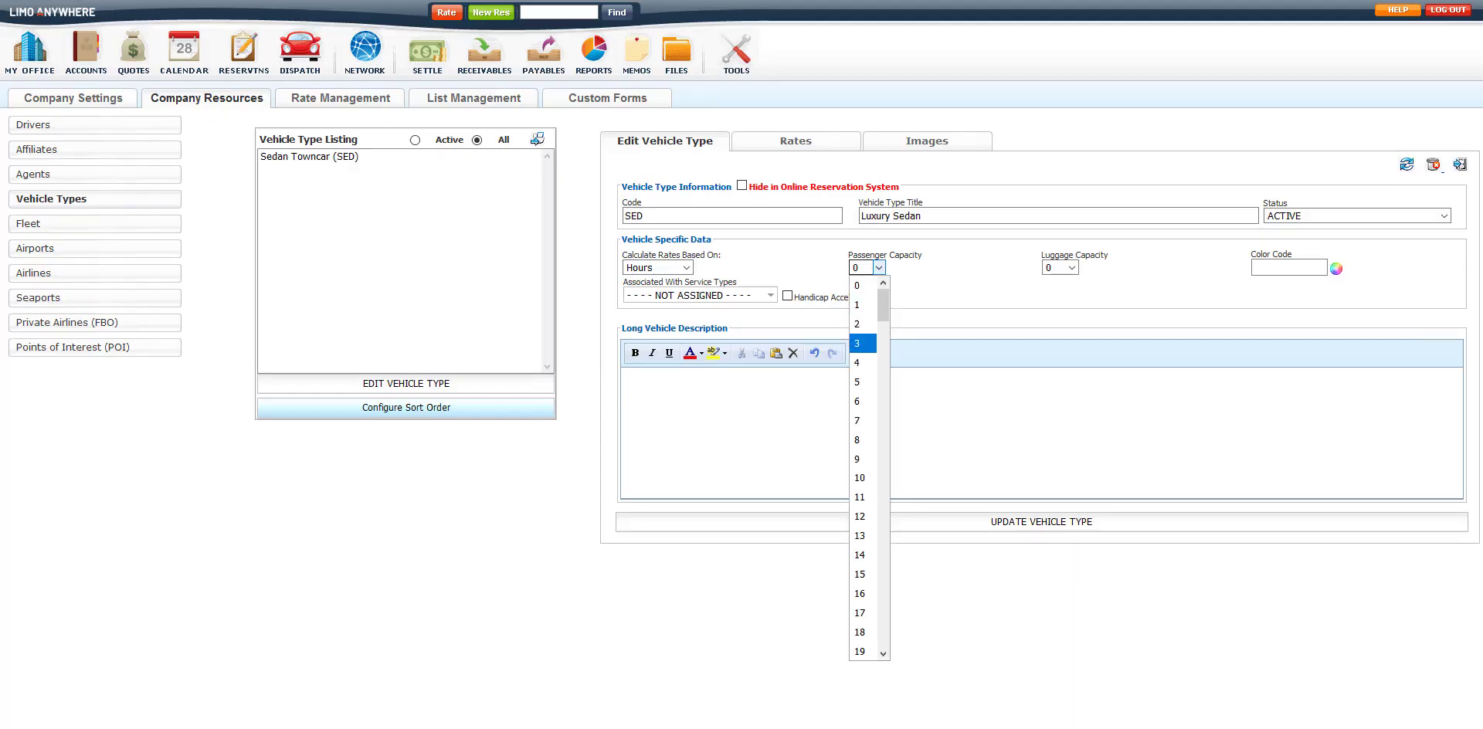
click(863, 343)
click(1060, 267)
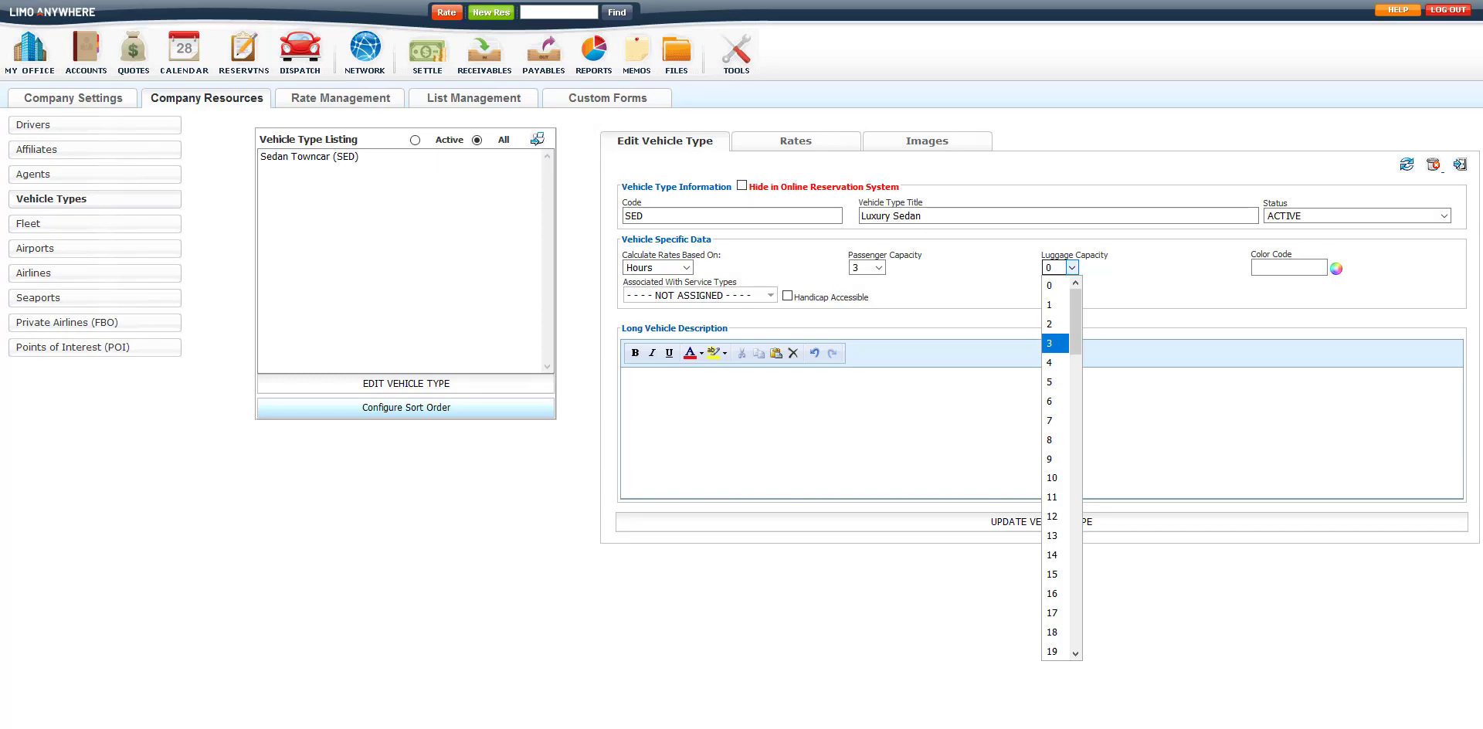
click(1056, 343)
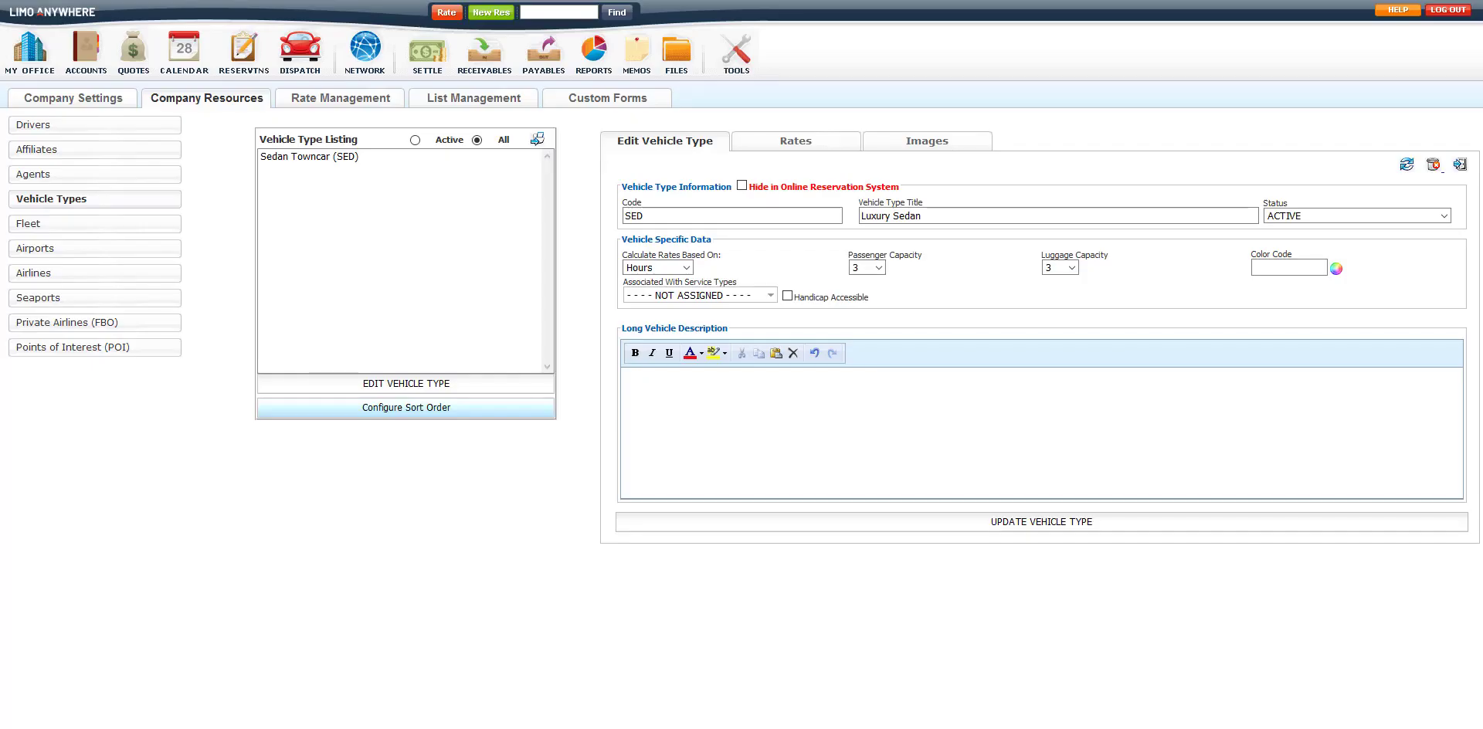
click(1337, 268)
click(1379, 292)
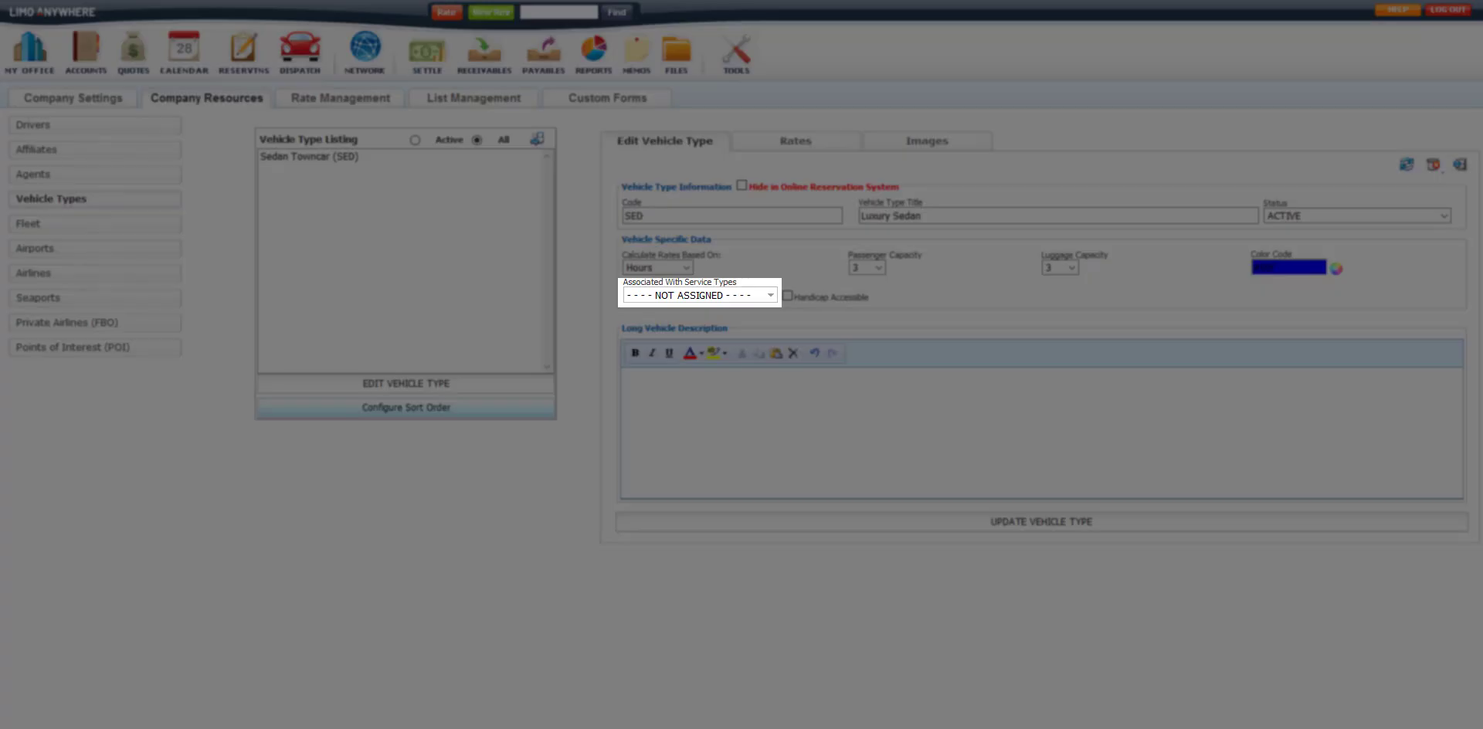
- Associate the Luxury Sedan vehicle type with all service types
click(771, 295)
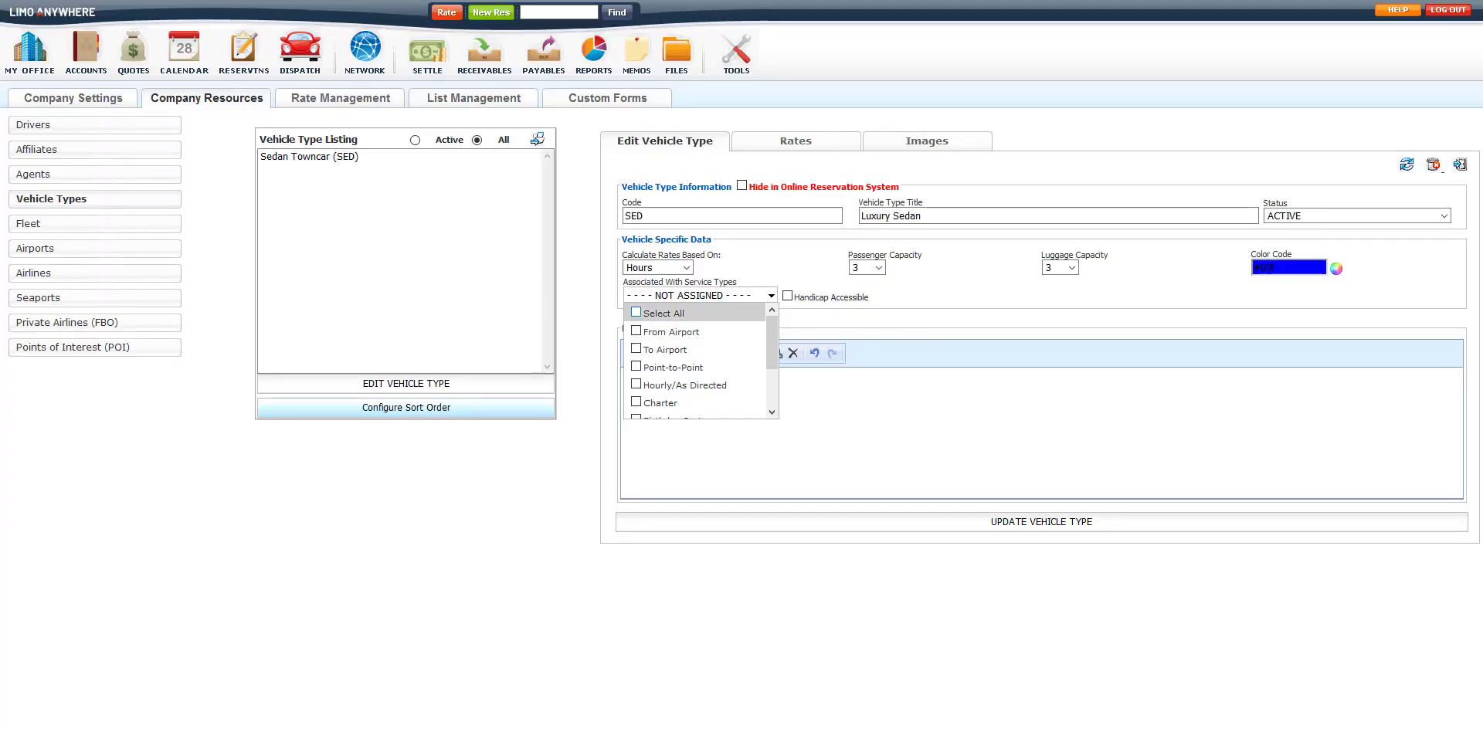
click(635, 312)
drag(772, 340, 772, 380)
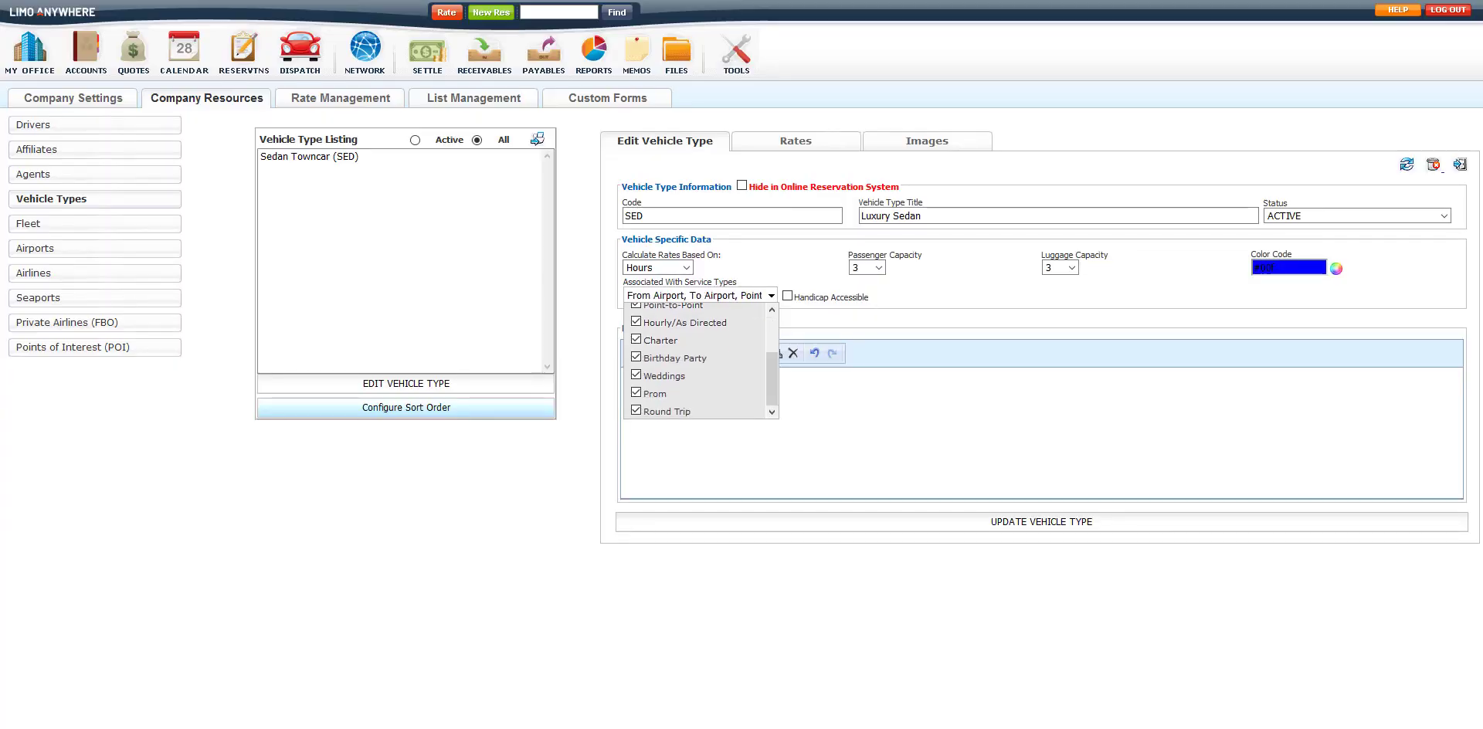
click(869, 326)
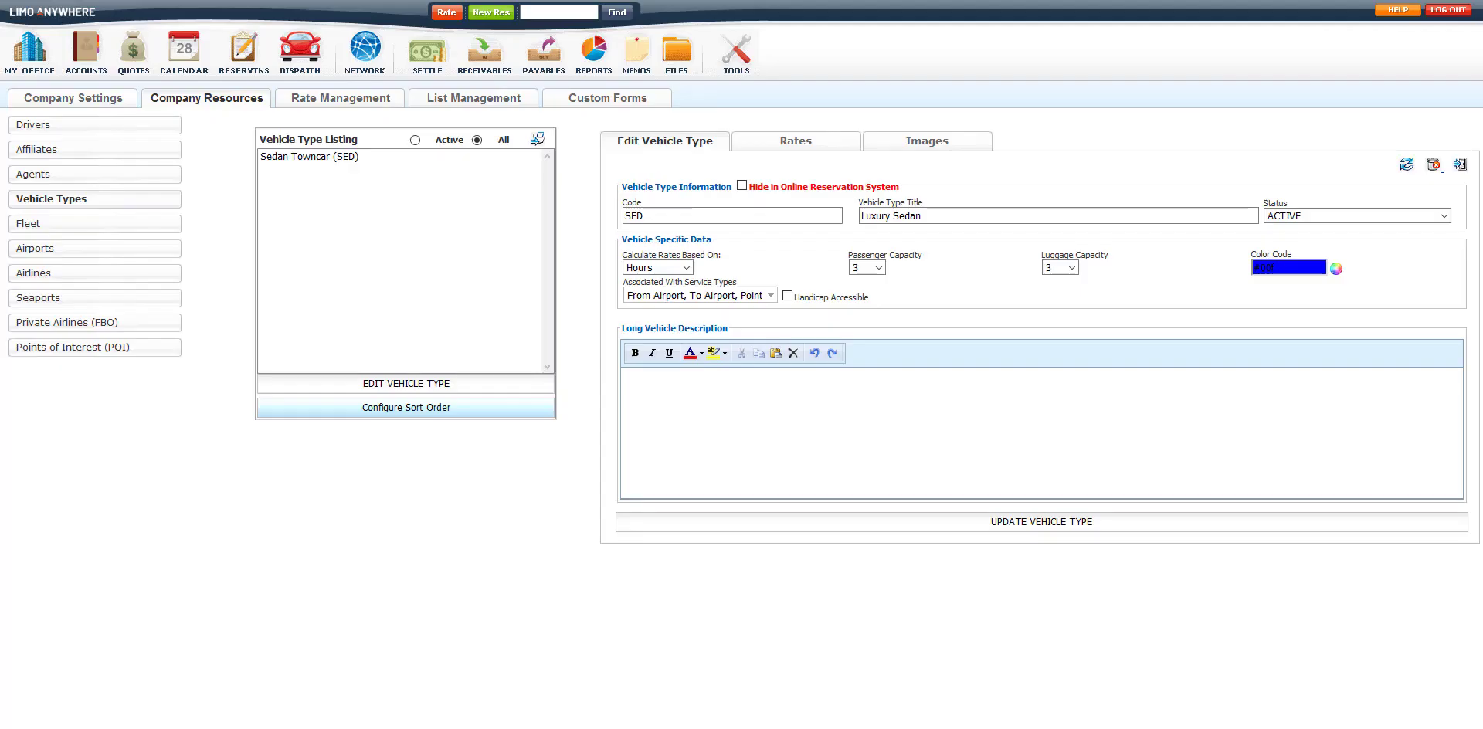
- Enter the long description "This sedan is great for the client that is on a budge, but wants to ride in style!" and update the vehicle type
click(624, 378)
text(This sedan is great for the client that is on a budge, but wants to ride in style!)
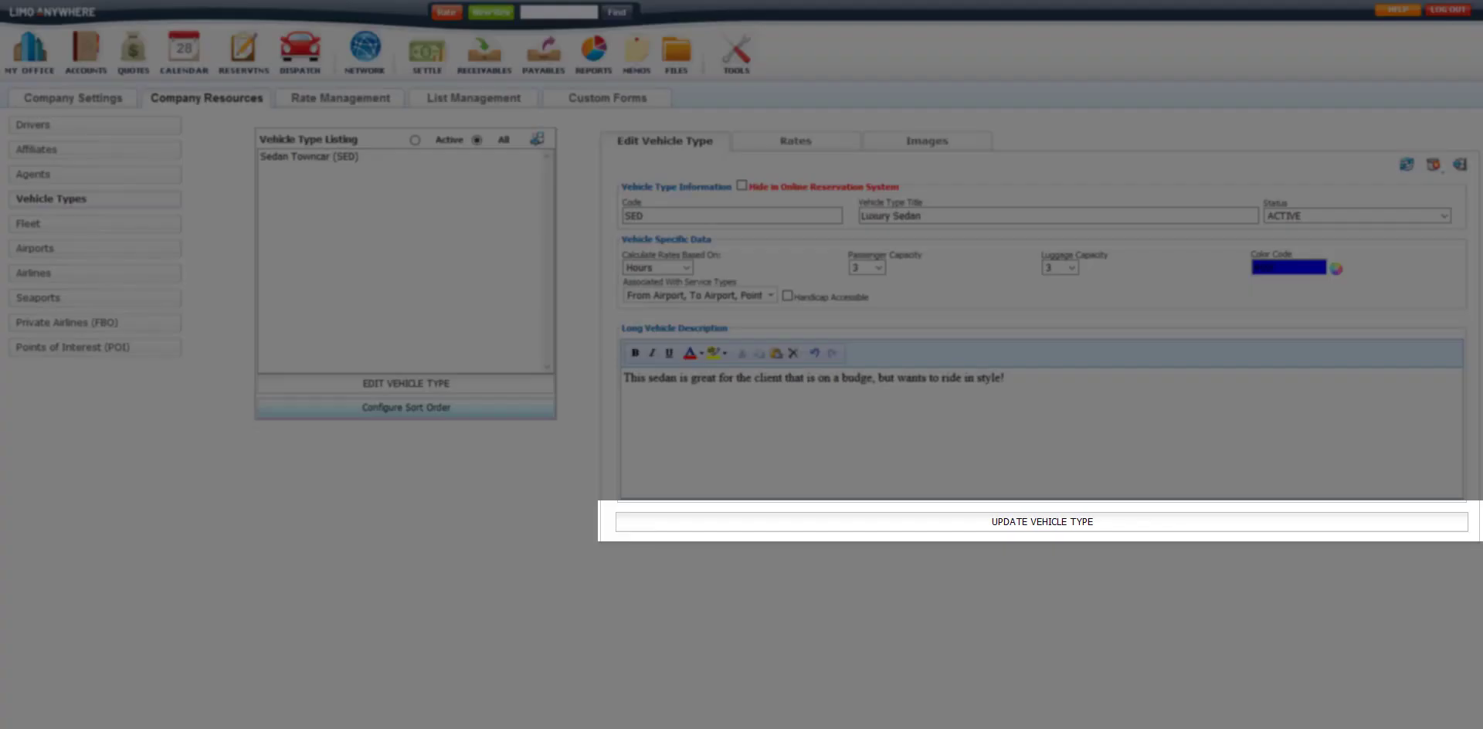
click(1041, 522)
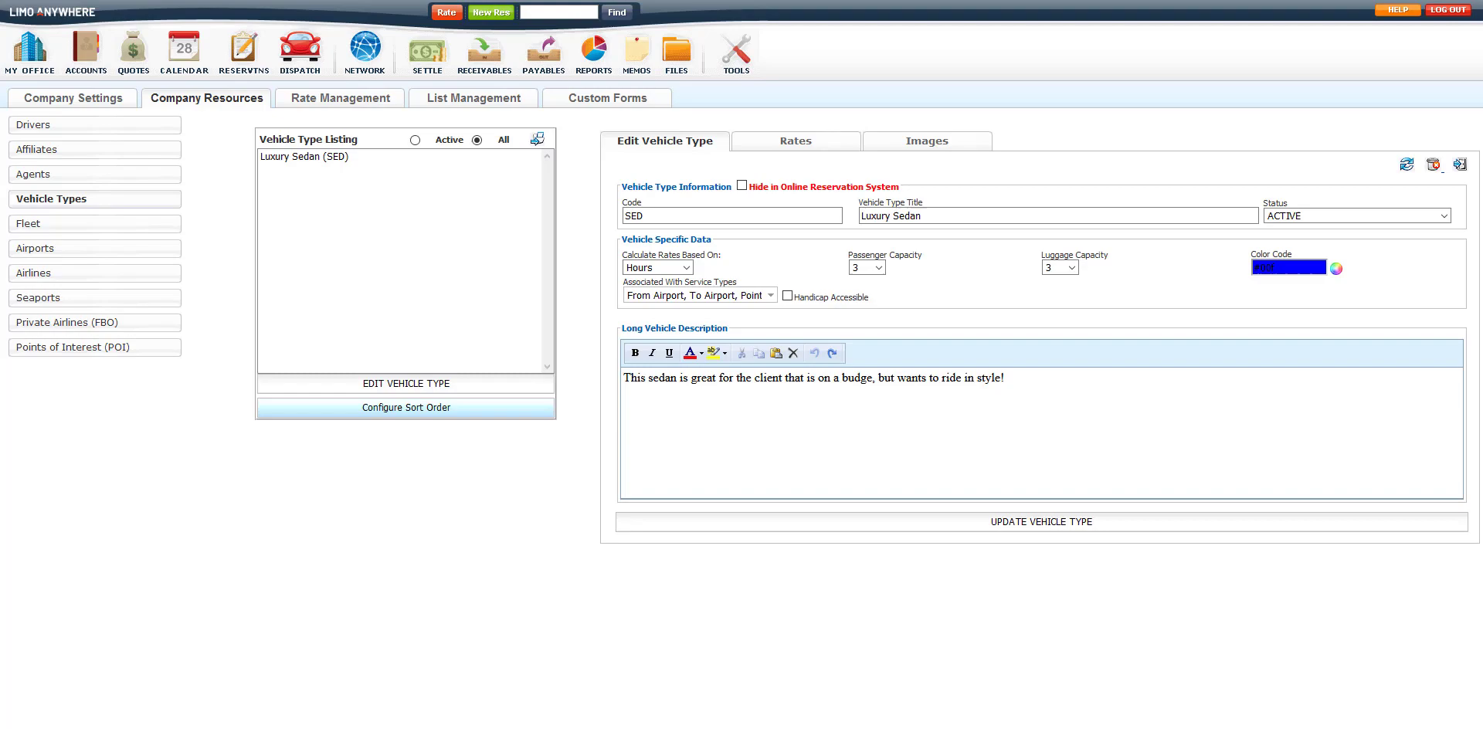
- Set the Luxury Sedan's standard per-hour rate to 75 with a minimum of 3.00 hr
click(795, 141)
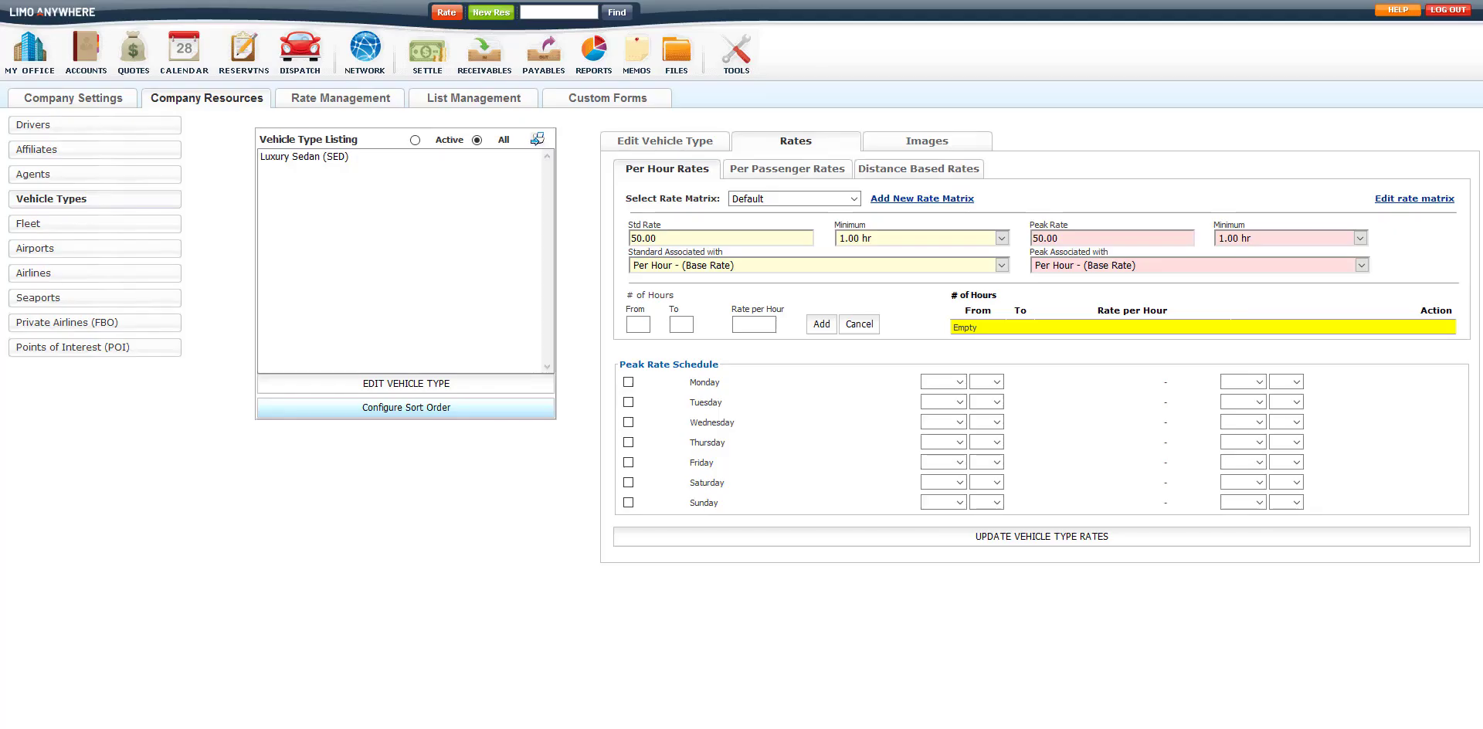
click(648, 238)
double_click(637, 238)
text(75)
click(912, 238)
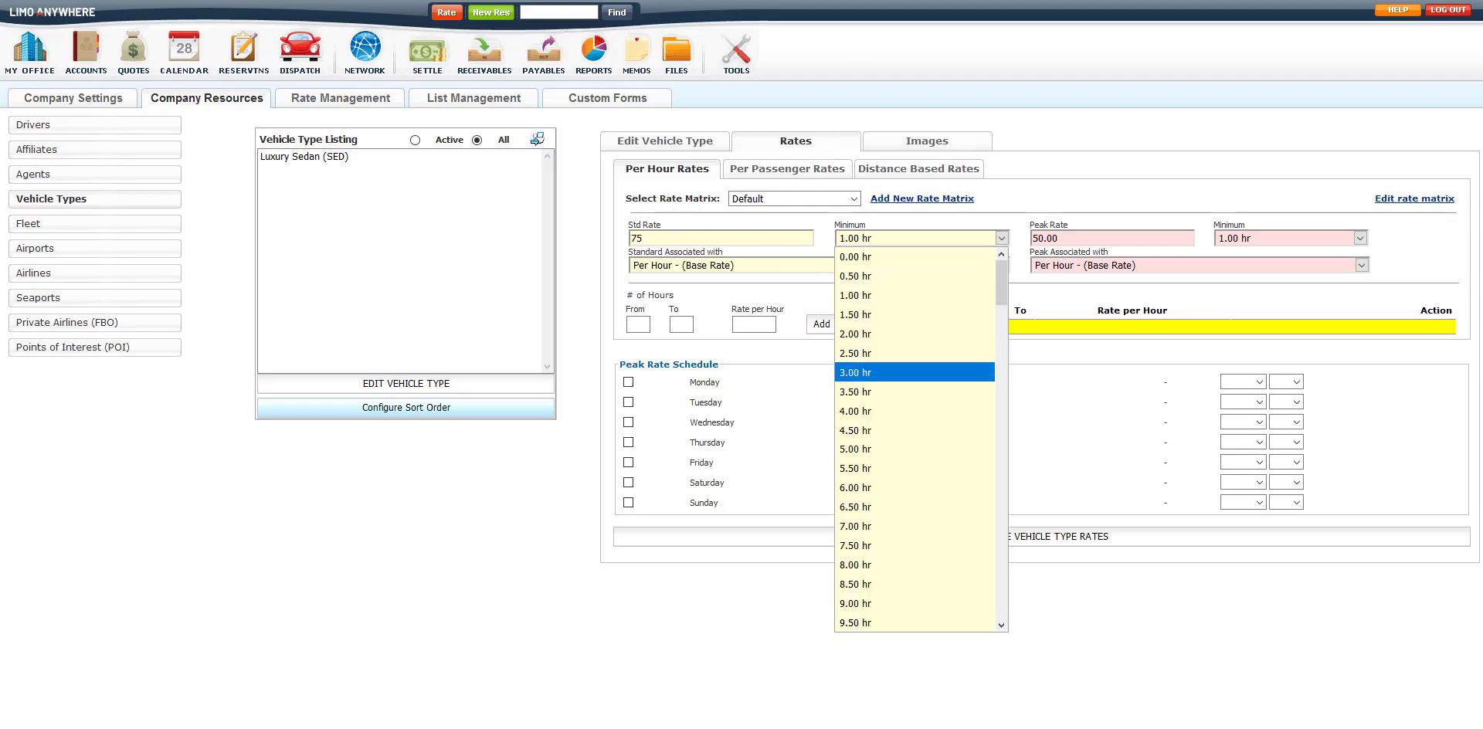
click(900, 373)
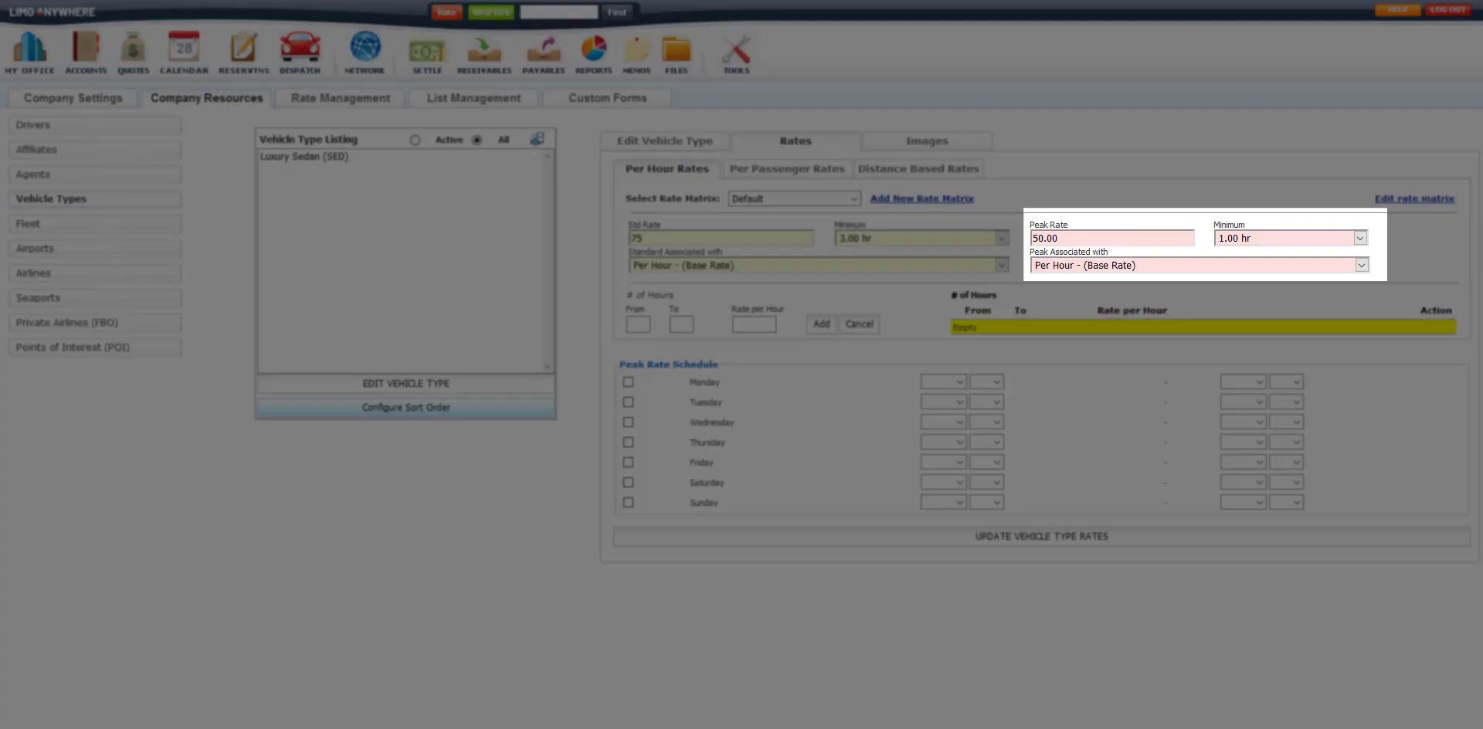
- Set the peak rate to 90 with a 3.00 hr minimum, and enable Saturday and Sunday in the peak rate schedule
click(1290, 238)
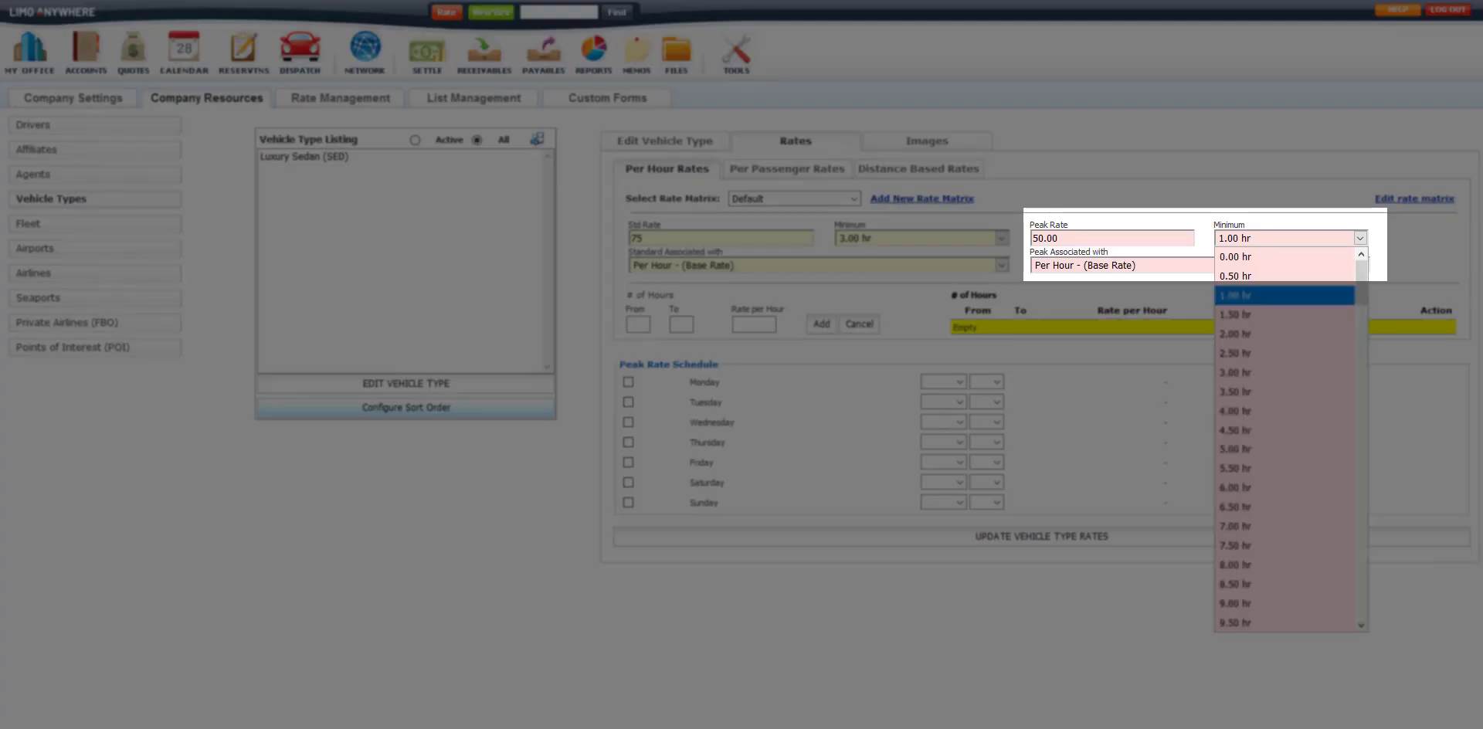
click(1291, 237)
double_click(1044, 238)
text(90)
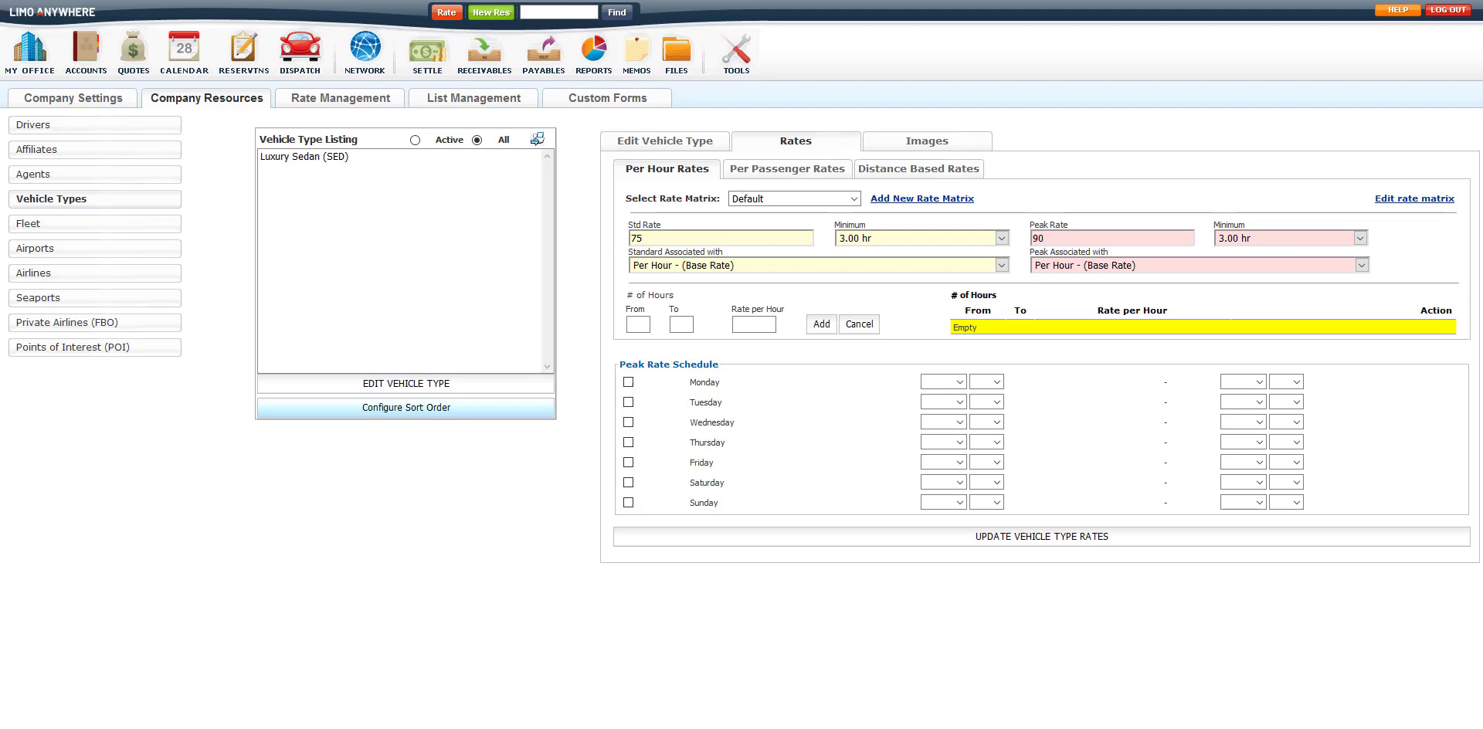
click(628, 483)
- Add an hourly rate tier from 1 to 5 hours at 75 per hour
text(1)
key(Tab)
text(5)
key(Tab)
text(75)
key(Return)
- Add a second hourly rate tier from 6 to 10 hours at 70 per hour
text(6)
key(Tab)
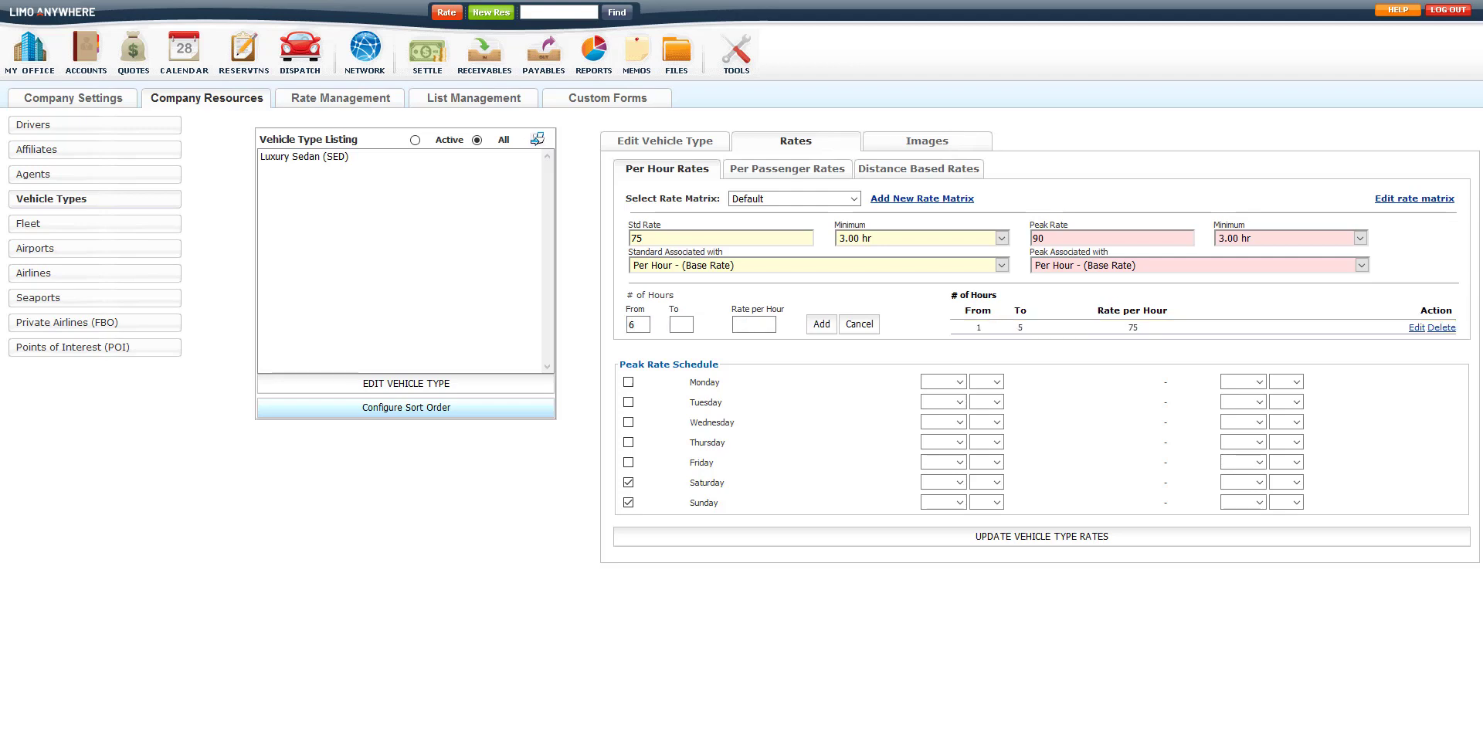
text(10)
key(Tab)
text(70)
key(Return)
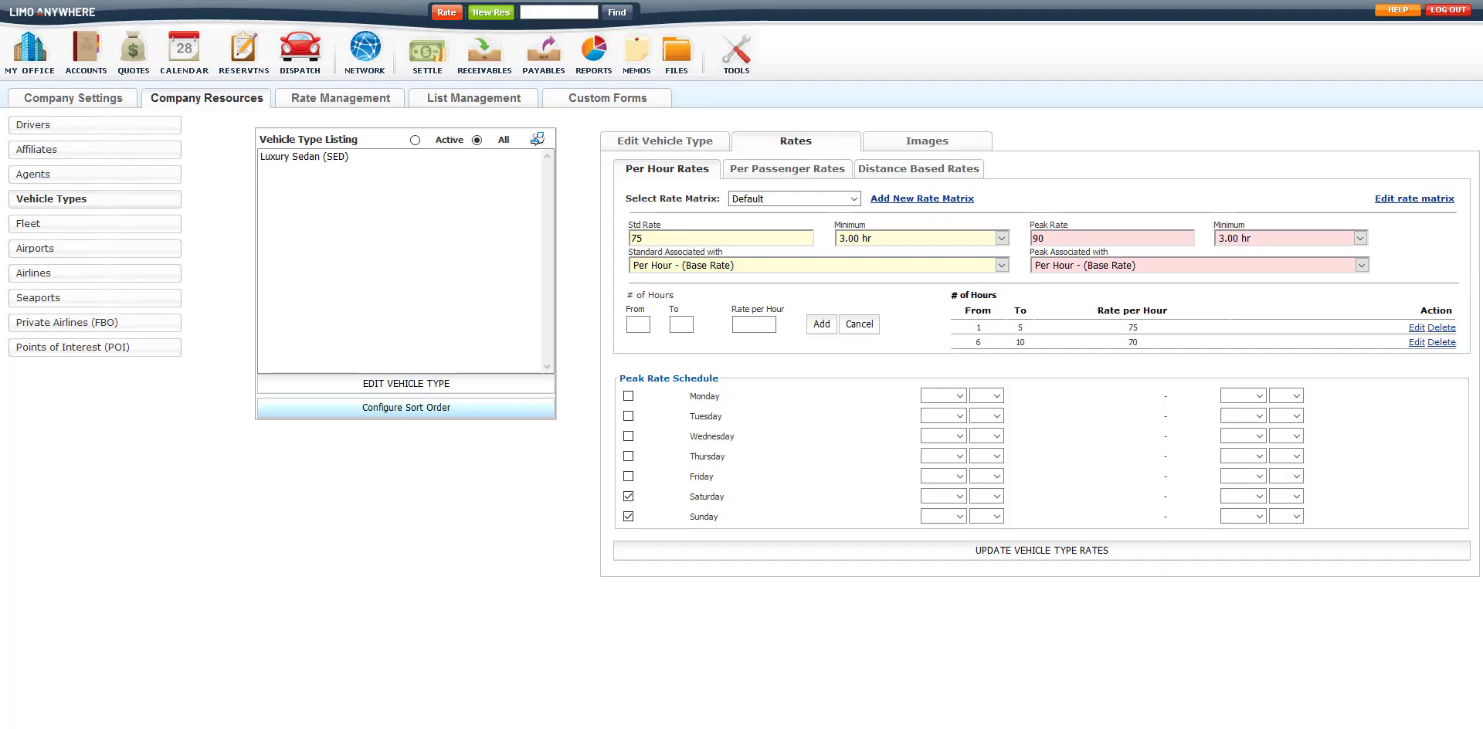
- Upload the vehicletype2 picture into the first image slot of the Luxury Sedan vehicle type
click(927, 142)
click(979, 199)
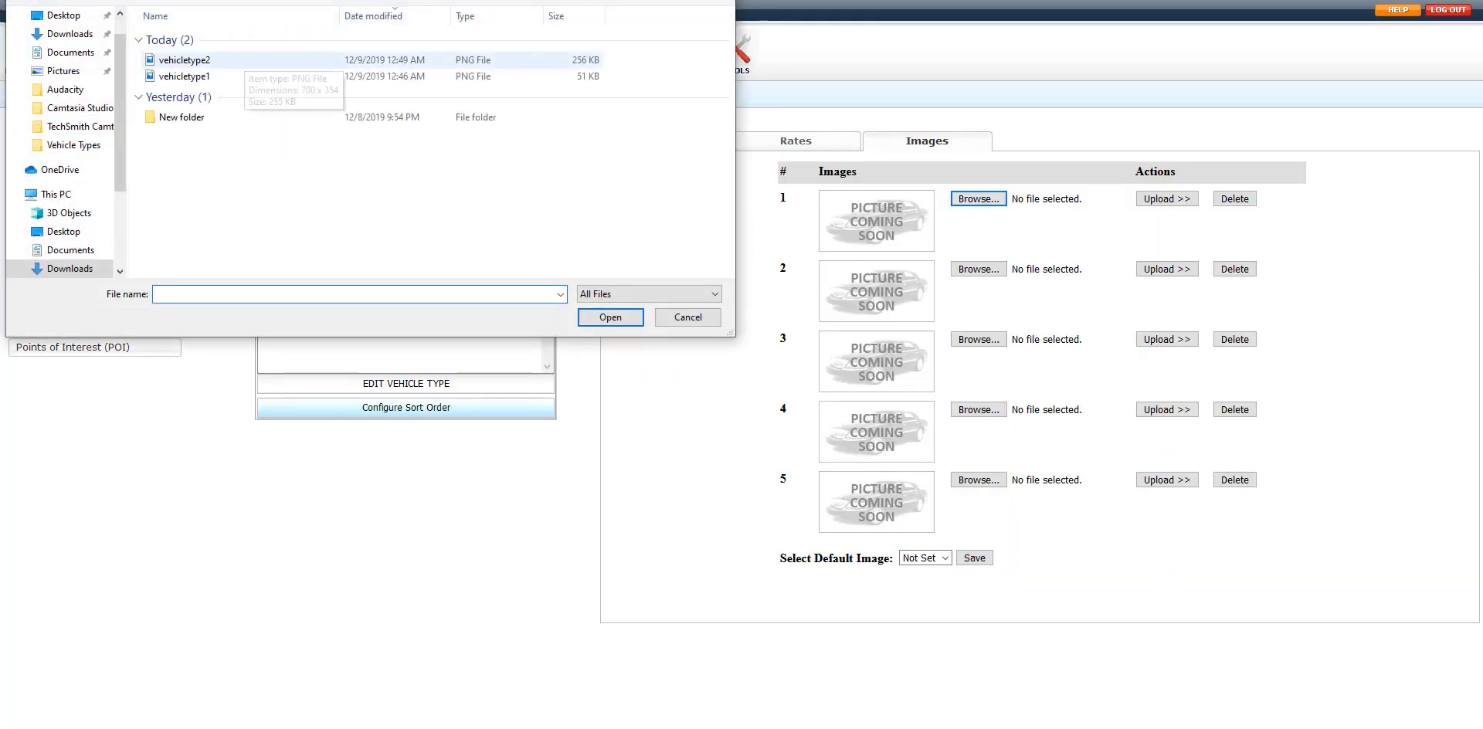
click(185, 58)
click(609, 318)
click(1167, 198)
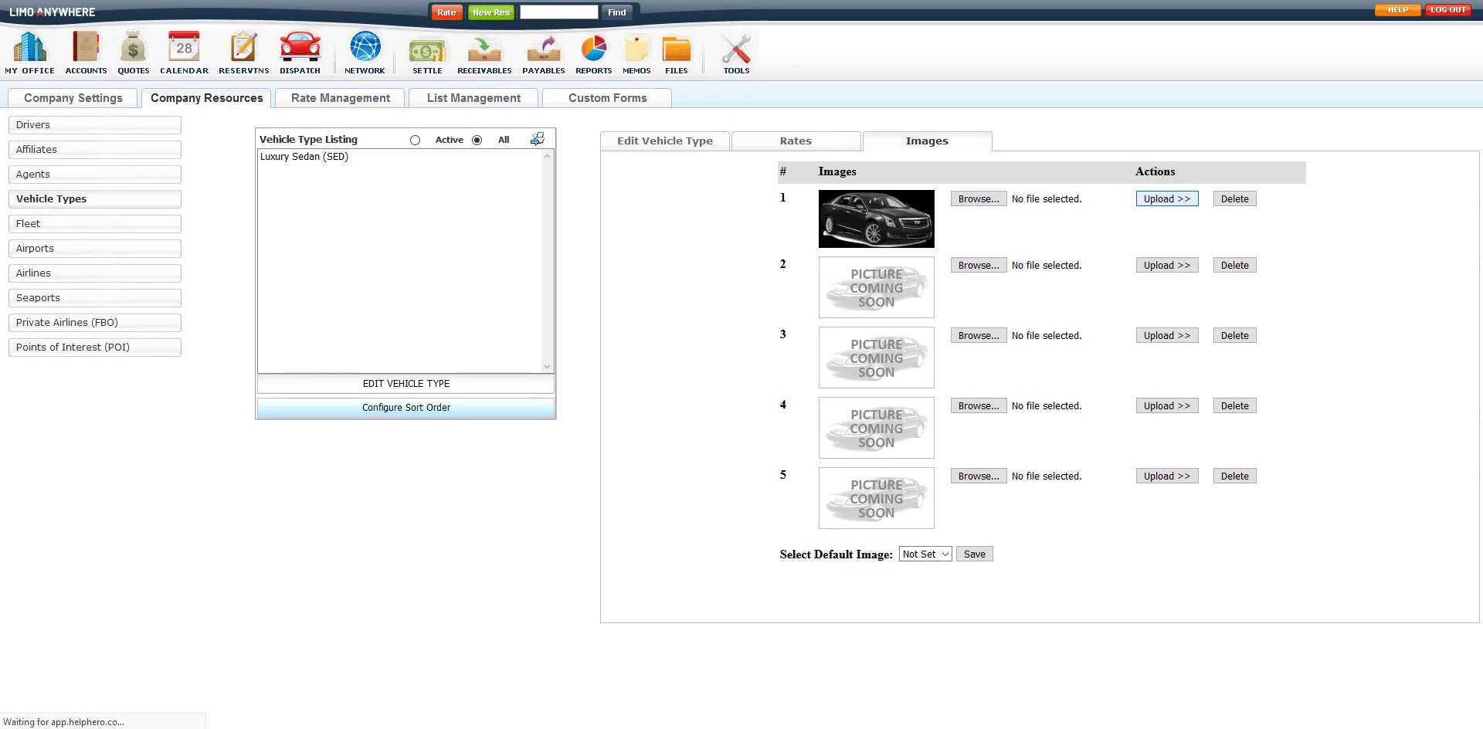
- Make the uploaded picture the vehicle type's default image and save the choice
click(925, 555)
click(920, 592)
click(975, 555)
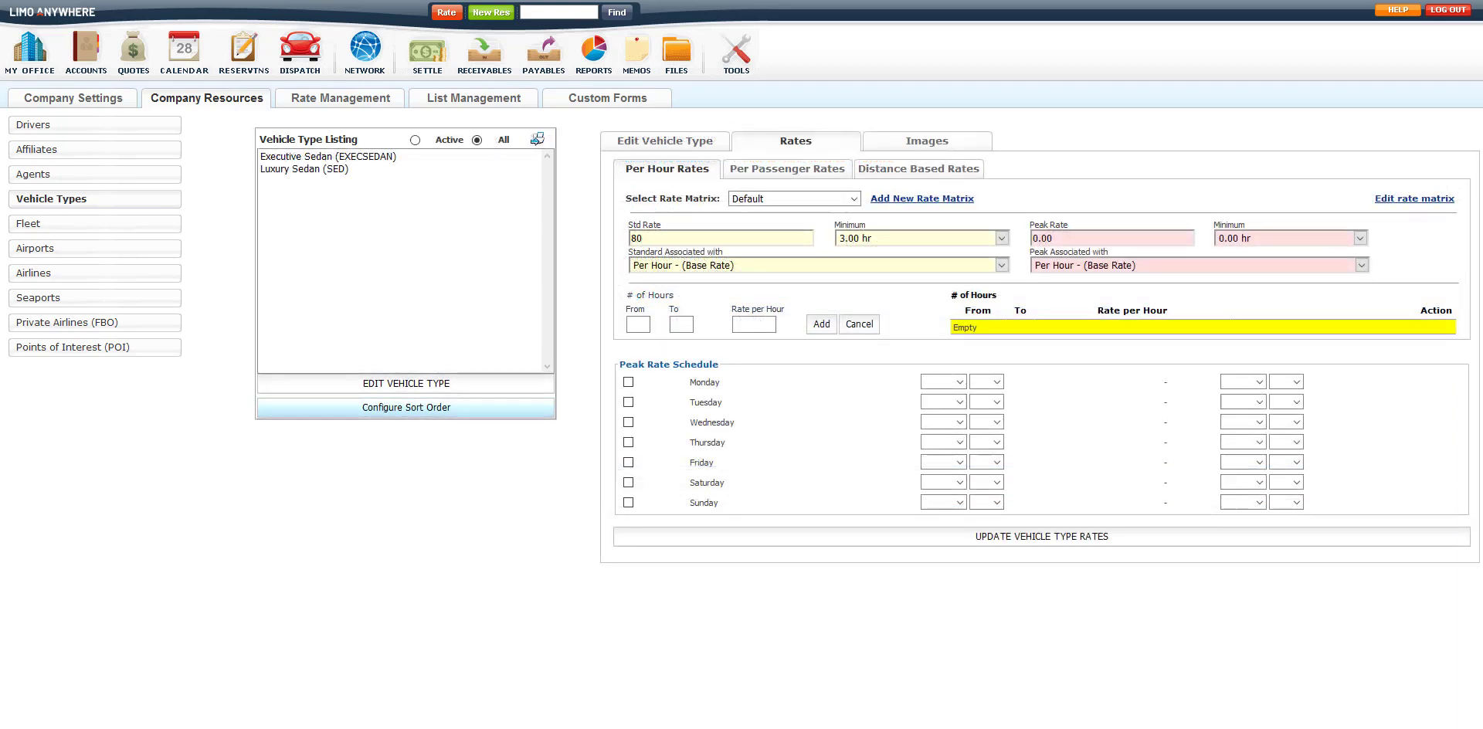
- Set the Executive Sedan's standard per-hour rate to 80.00
text(.00)
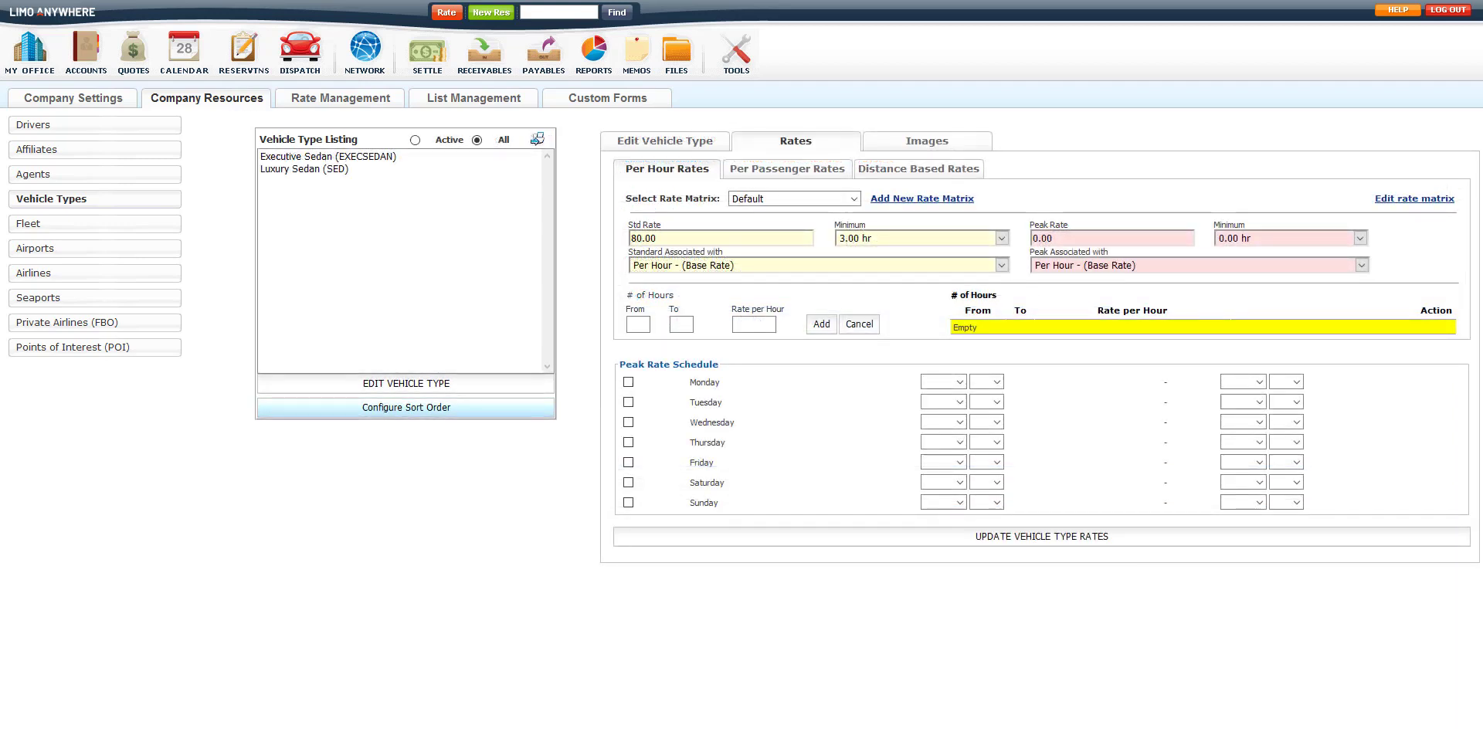